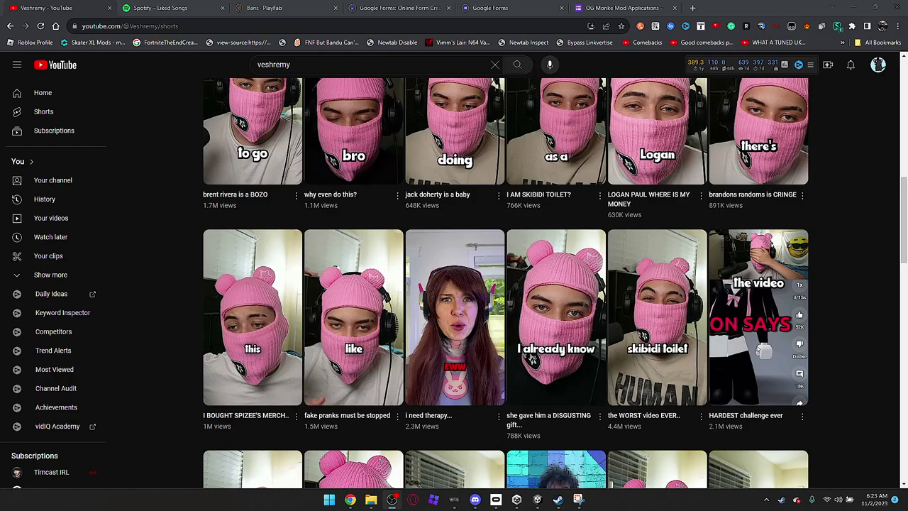
- Scroll through the channel's videos, then return to the top of the channel page
{"action": "scroll", "coordinate": [695, 415], "scroll_direction": "down", "scroll_amount": 8}
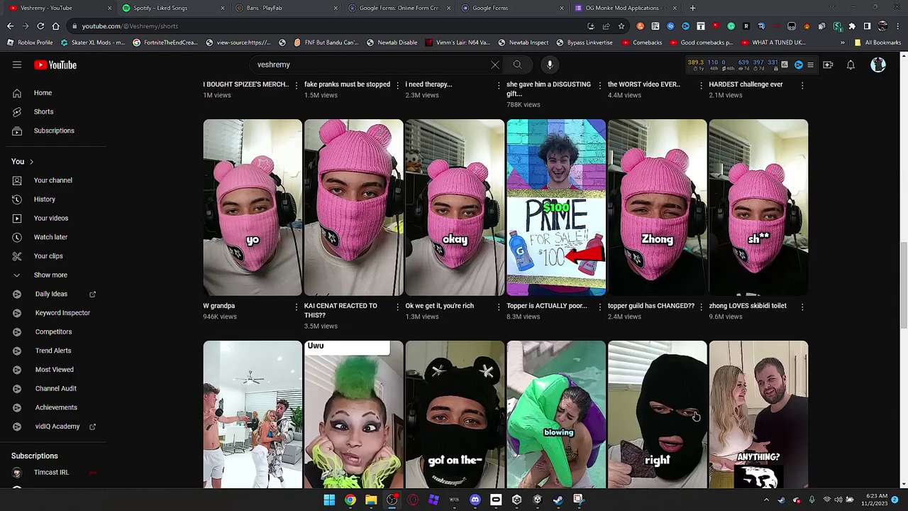
{"action": "scroll", "coordinate": [695, 415], "scroll_direction": "down", "scroll_amount": 5}
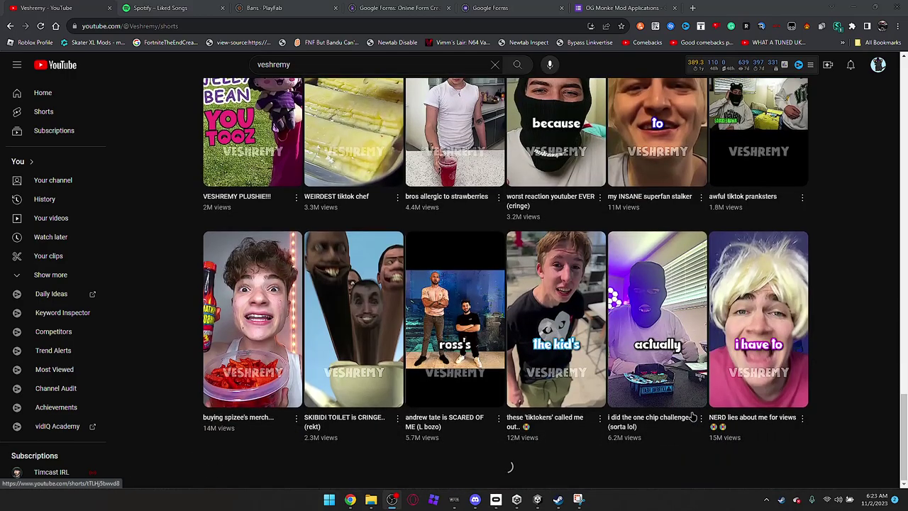
{"action": "scroll", "coordinate": [693, 416], "scroll_direction": "down", "scroll_amount": 5}
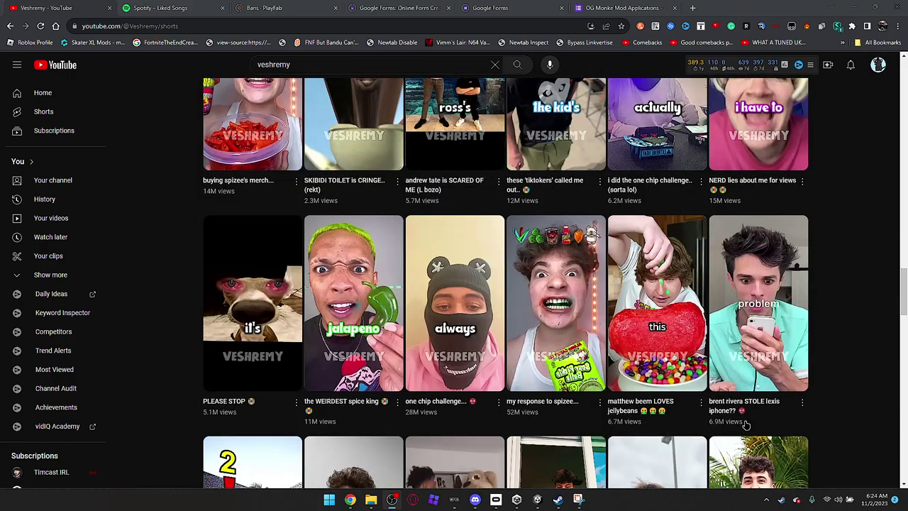
{"action": "scroll", "coordinate": [746, 426], "scroll_direction": "down", "scroll_amount": 5}
{"action": "scroll", "coordinate": [747, 425], "scroll_direction": "down", "scroll_amount": 7}
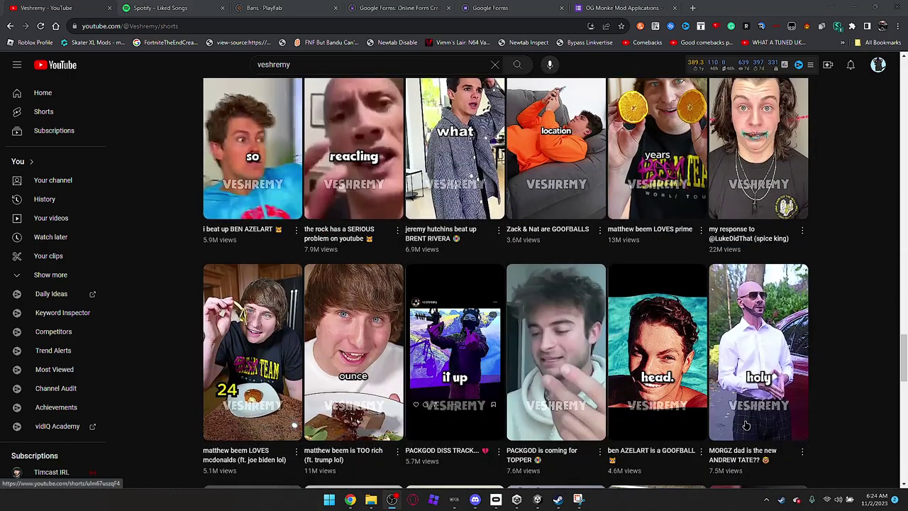
{"action": "scroll", "coordinate": [727, 411], "scroll_direction": "down", "scroll_amount": 3}
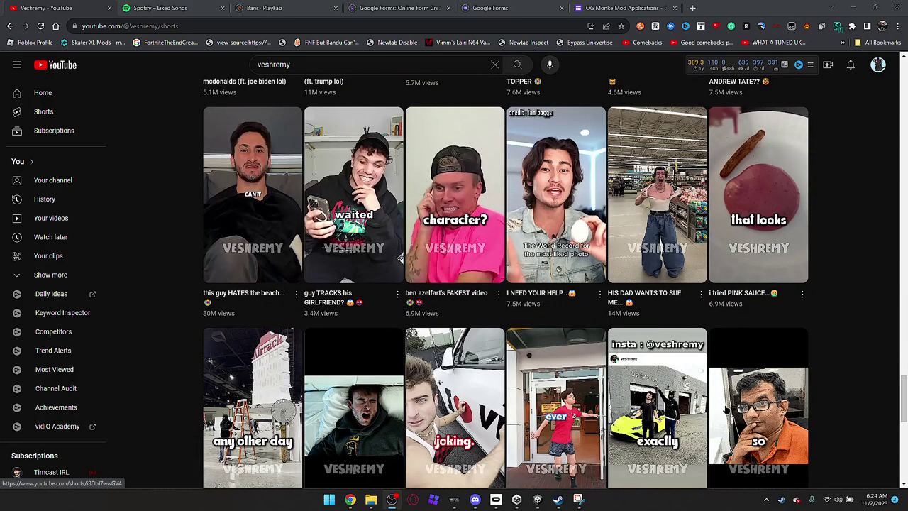
{"action": "scroll", "coordinate": [725, 410], "scroll_direction": "down", "scroll_amount": 8}
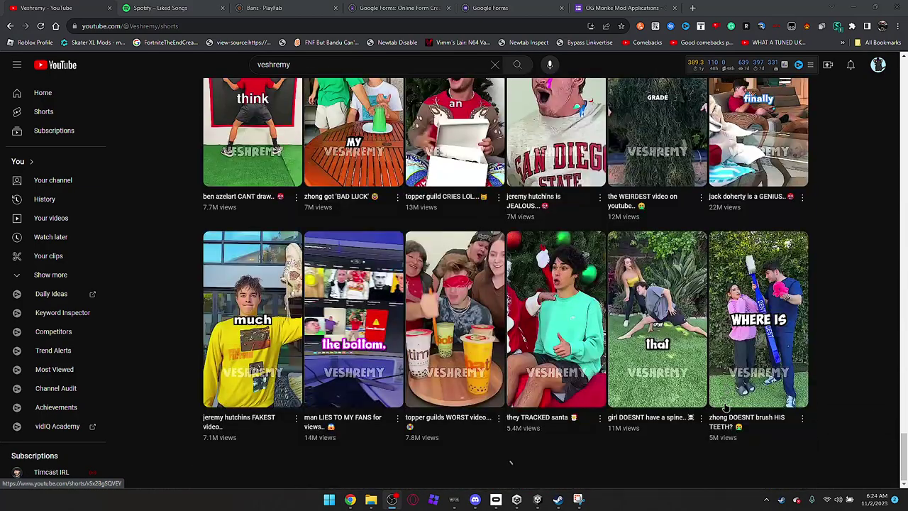
{"action": "scroll", "coordinate": [725, 406], "scroll_direction": "up", "scroll_amount": 3}
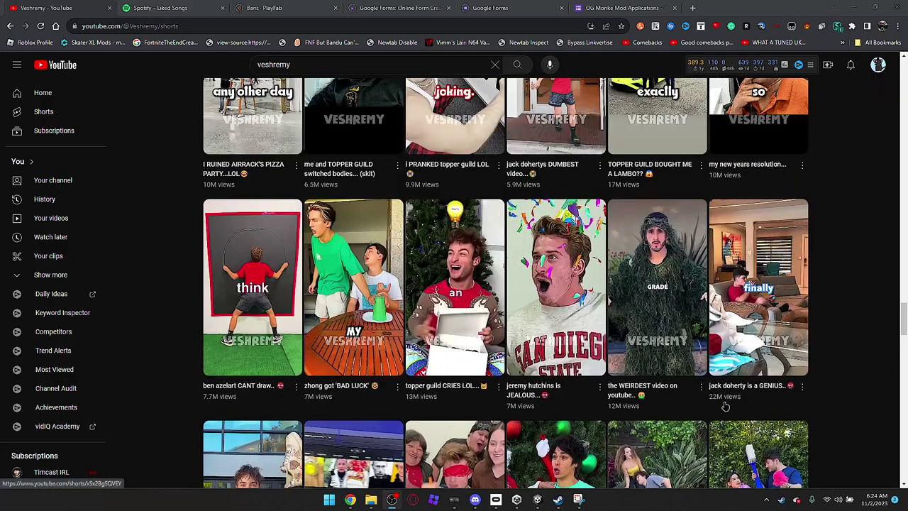
{"action": "scroll", "coordinate": [725, 405], "scroll_direction": "down", "scroll_amount": 7}
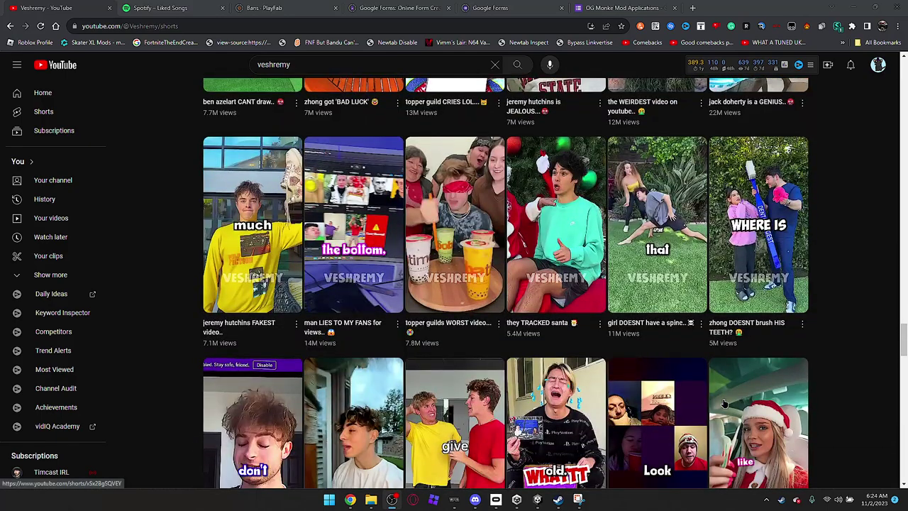
{"action": "scroll", "coordinate": [644, 212], "scroll_direction": "down", "scroll_amount": 20}
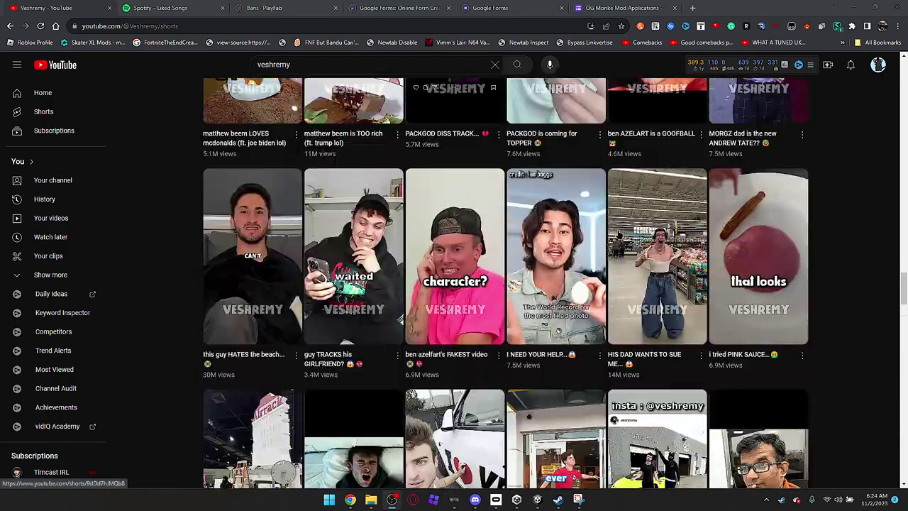
{"action": "key", "text": "Home"}
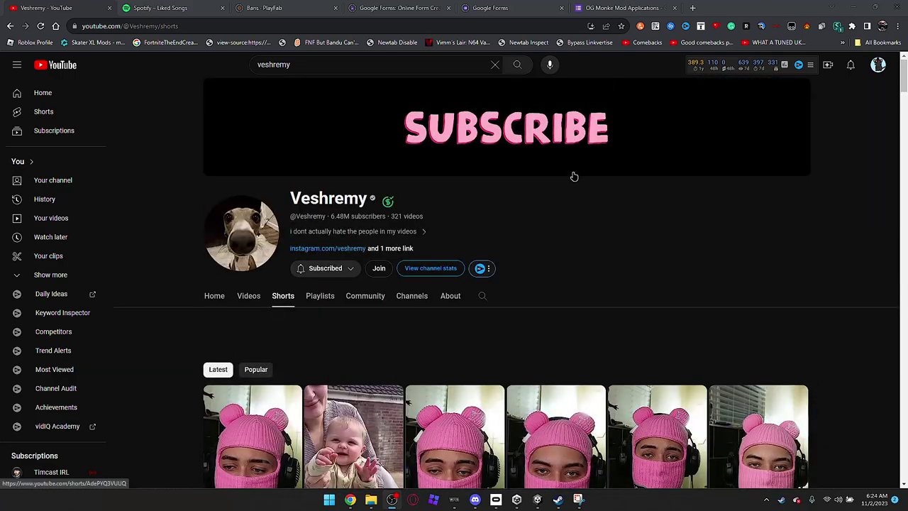
- Search the channel's videos for 'copy'
{"action": "left_click", "coordinate": [482, 296]}
{"action": "type", "text": "y"}
{"action": "key", "text": "Return"}
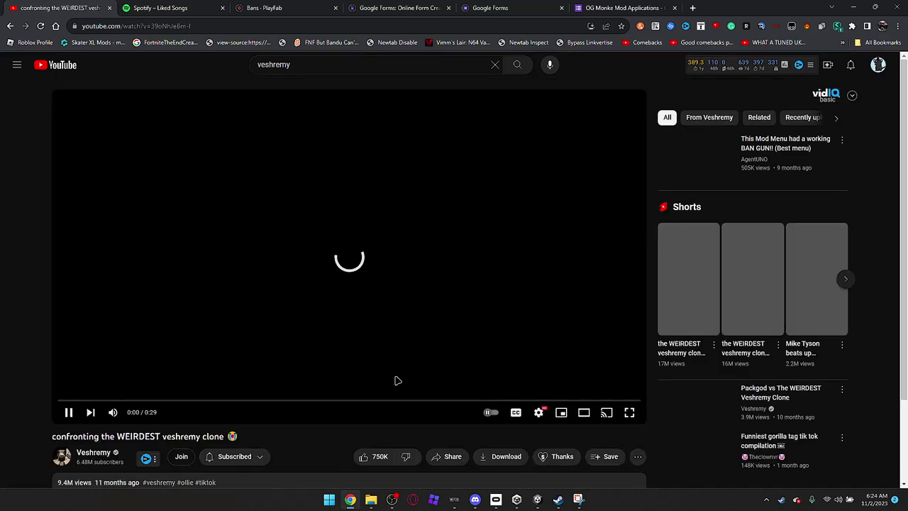
- Pause the veshremy clone short at 0:01 and copy its web address
{"action": "scroll", "coordinate": [303, 401], "scroll_direction": "down", "scroll_amount": 2}
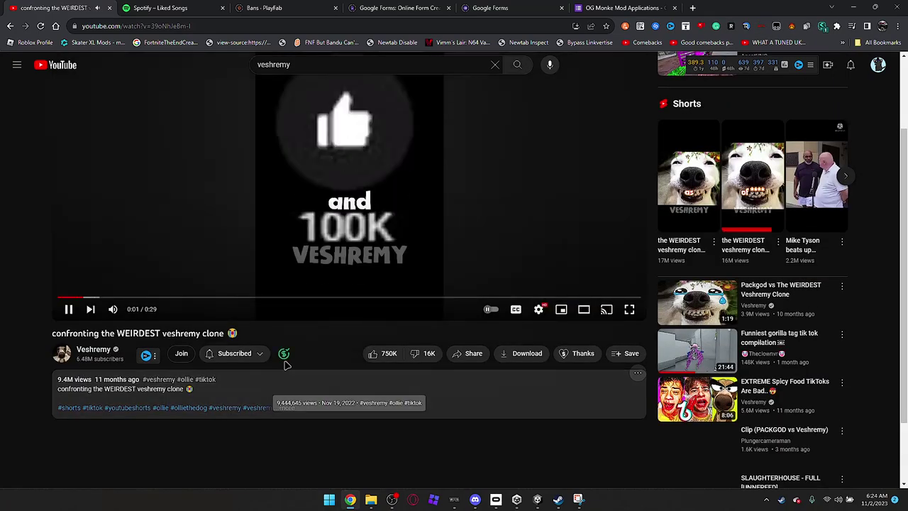
{"action": "key", "text": "space"}
{"action": "scroll", "coordinate": [283, 341], "scroll_direction": "down", "scroll_amount": 1}
{"action": "scroll", "coordinate": [282, 323], "scroll_direction": "up", "scroll_amount": 3}
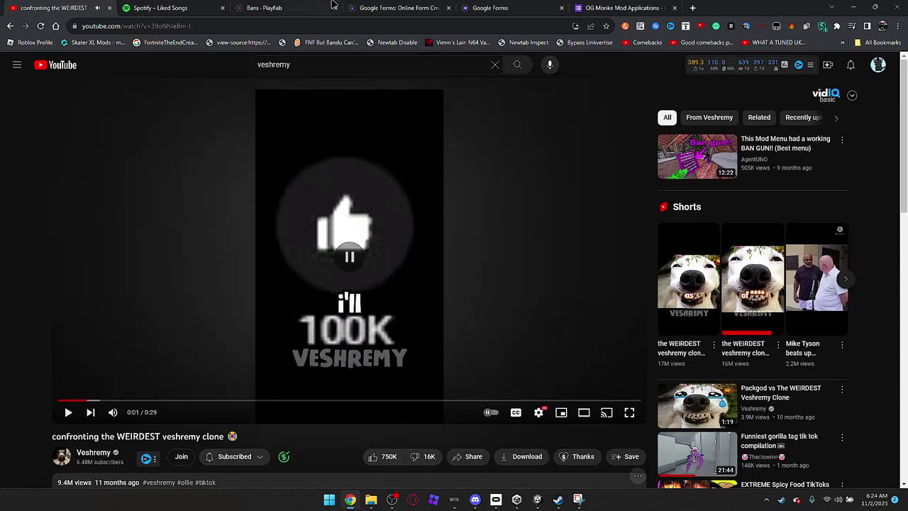
{"action": "key", "text": "ctrl+l"}
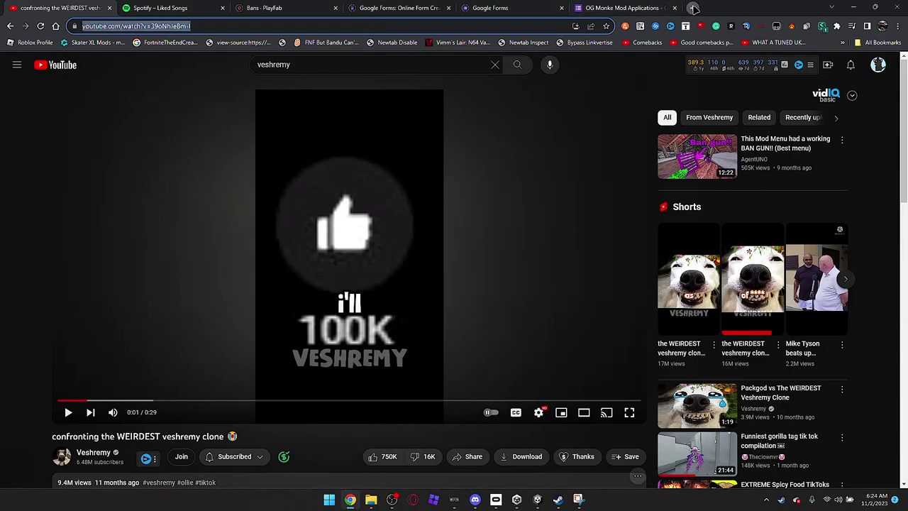
- In a new tab on 9Convert, paste the video link and convert it to MP3
{"action": "left_click", "coordinate": [695, 8]}
{"action": "type", "text": "9convert.com"}
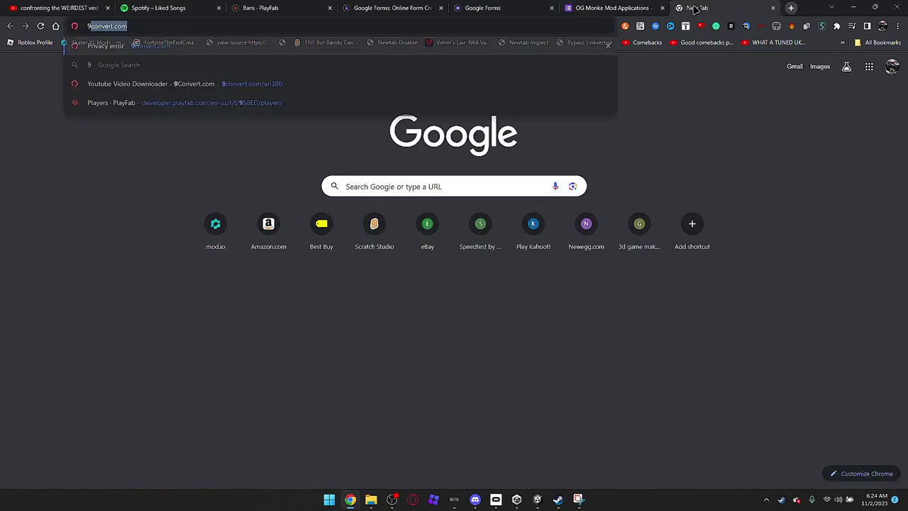
{"action": "key", "text": "Return"}
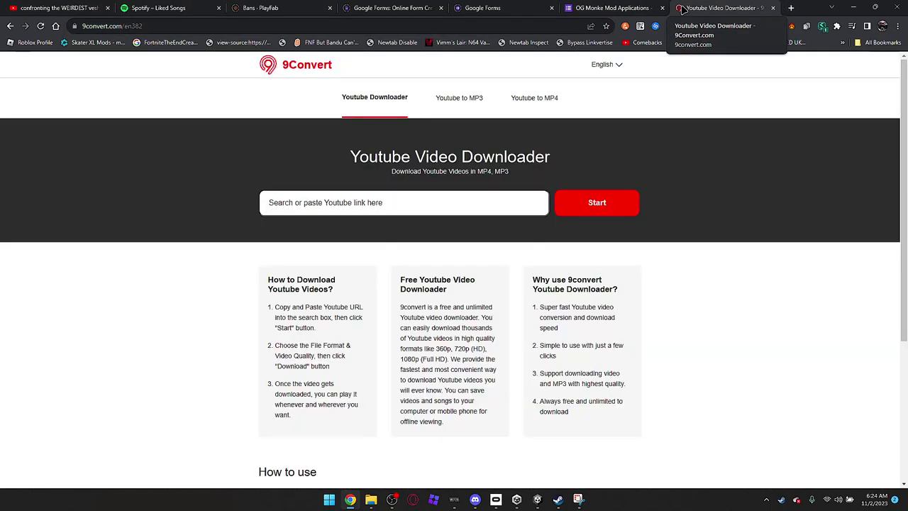
{"action": "left_click", "coordinate": [452, 97]}
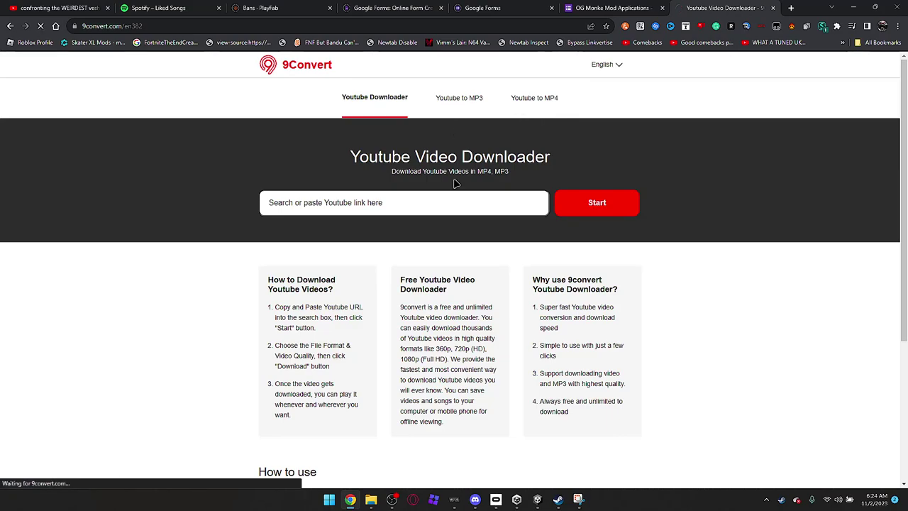
{"action": "left_click", "coordinate": [454, 202]}
{"action": "type", "text": "https://www.youtube.com/watch?v=39oNhJeBm-I"}
{"action": "left_click", "coordinate": [561, 204]}
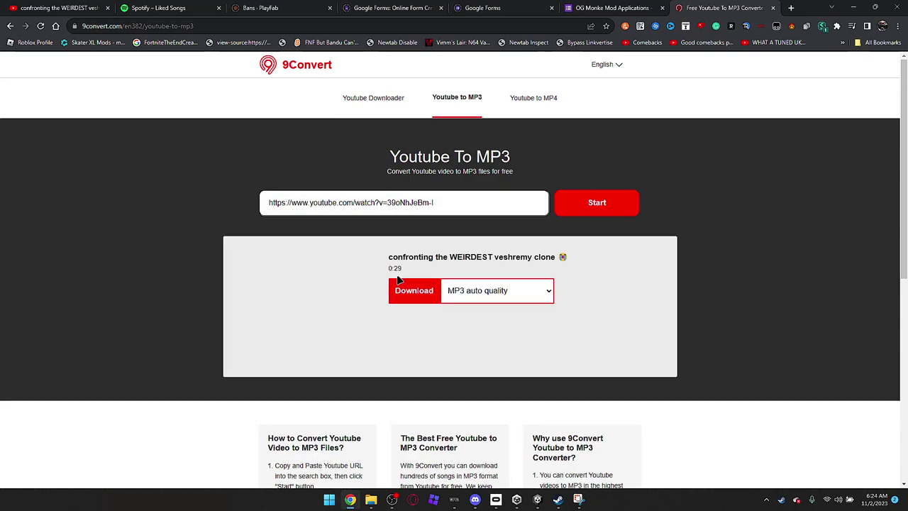
- Download the converted MP3, closing the error tab, and save it to Downloads
{"action": "left_click", "coordinate": [403, 300]}
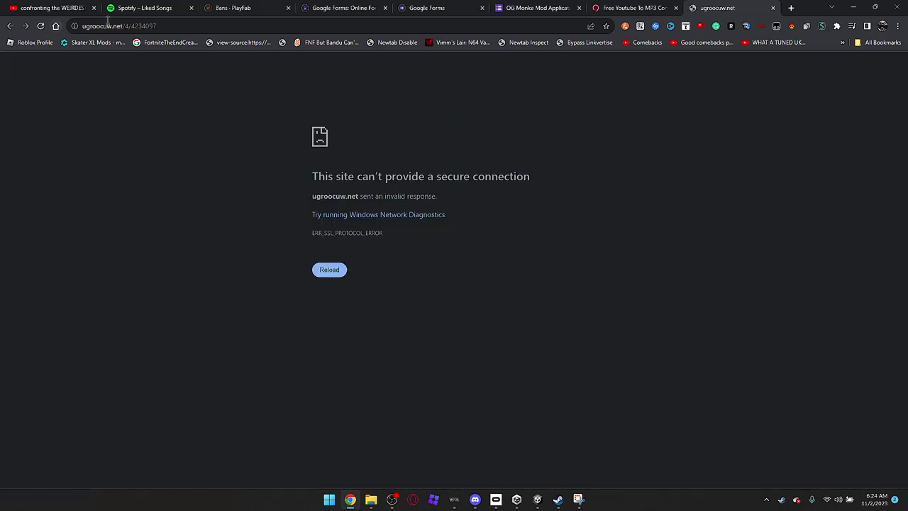
{"action": "left_click", "coordinate": [773, 8]}
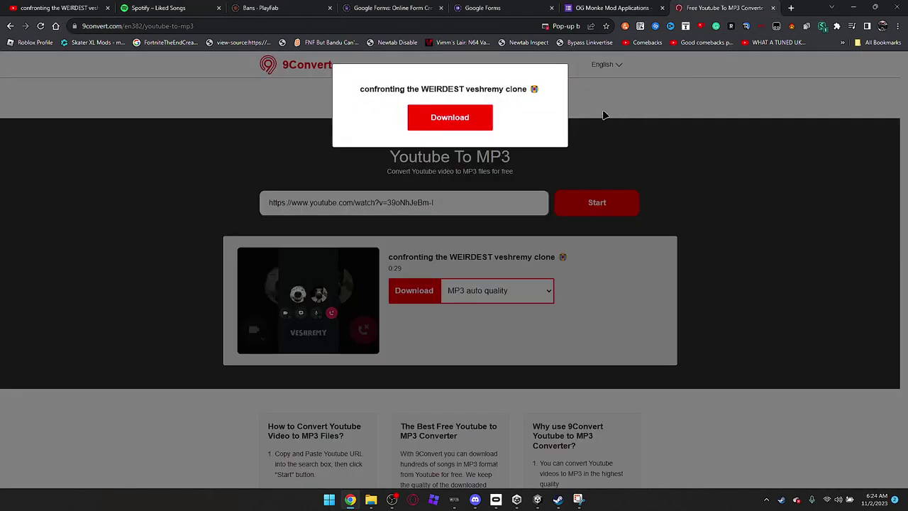
{"action": "left_click", "coordinate": [471, 120]}
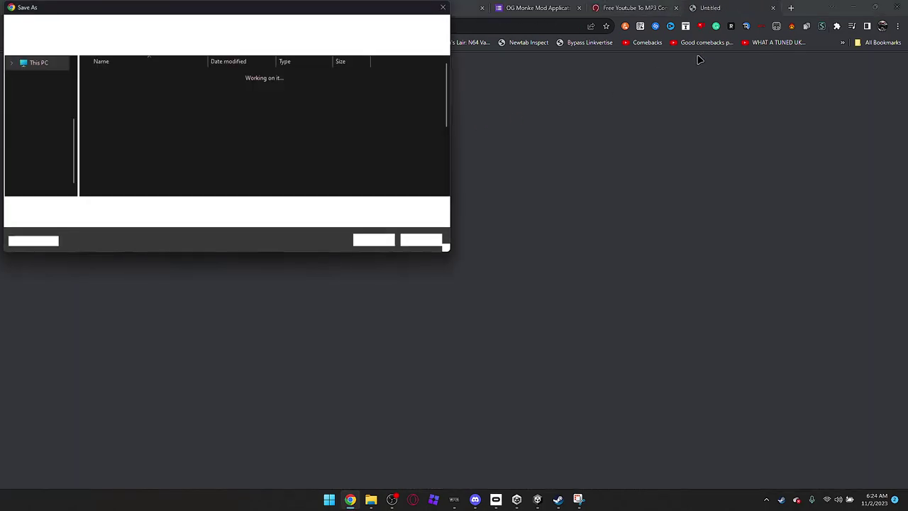
{"action": "left_click", "coordinate": [51, 123]}
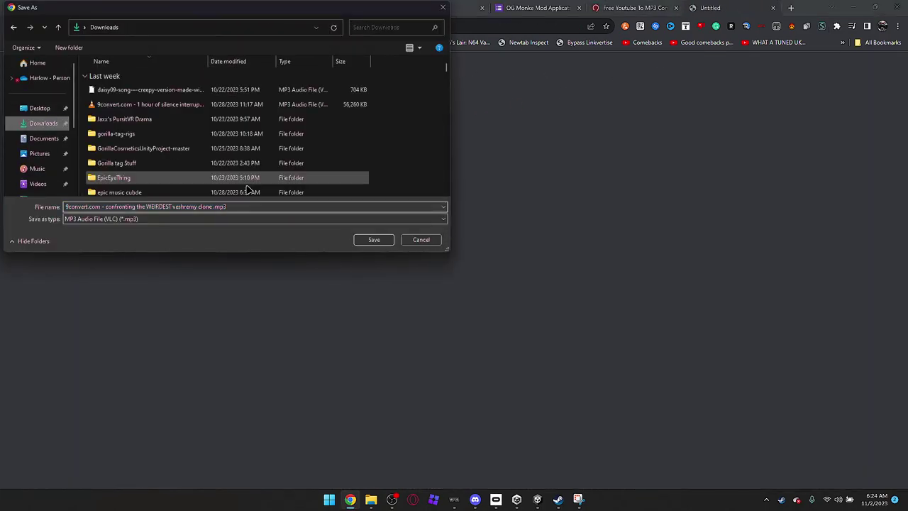
{"action": "left_click", "coordinate": [374, 240]}
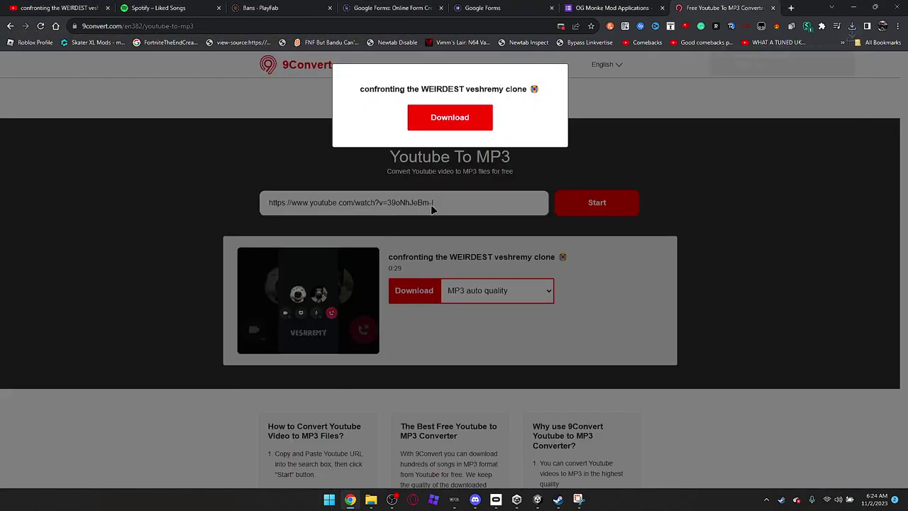
- Replace the converter tab with a Google search for 'change pitch of mp3', then open Downloads
{"action": "left_click", "coordinate": [773, 8]}
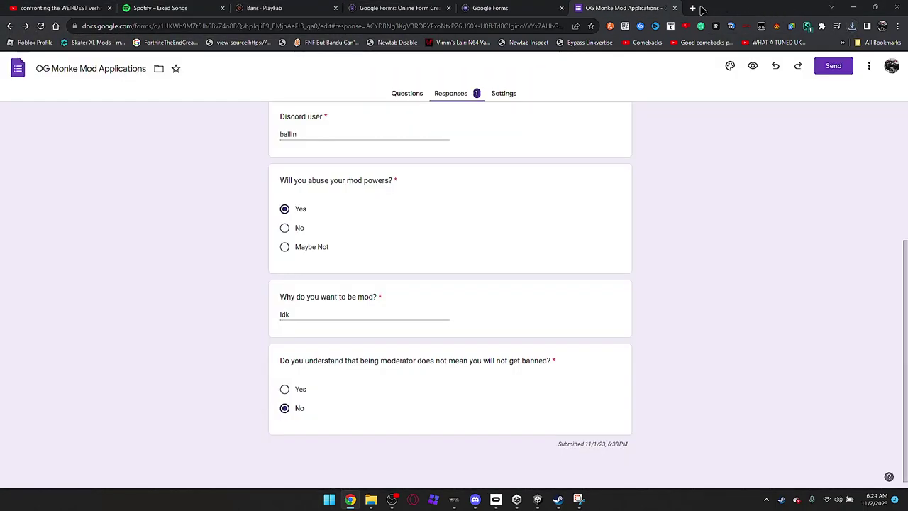
{"action": "left_click", "coordinate": [693, 8]}
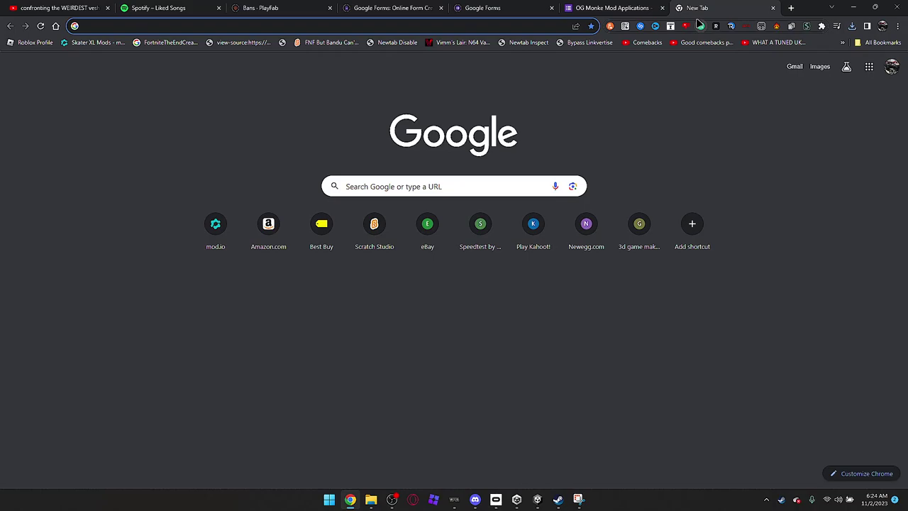
{"action": "type", "text": "ch"}
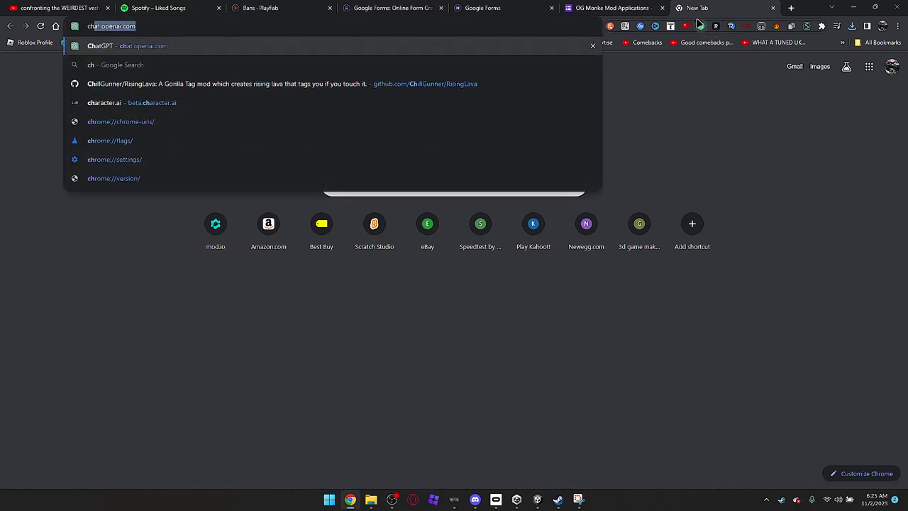
{"action": "type", "text": "ange pitch of mp3"}
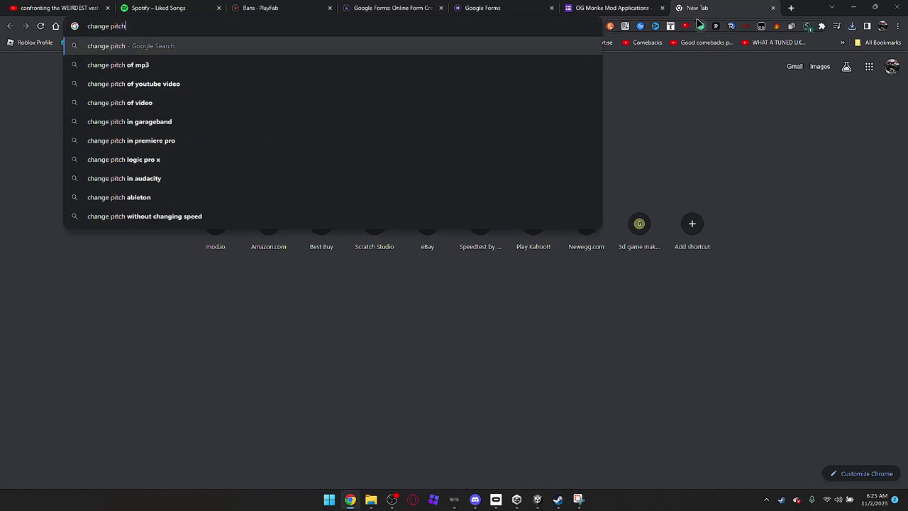
{"action": "key", "text": "Return"}
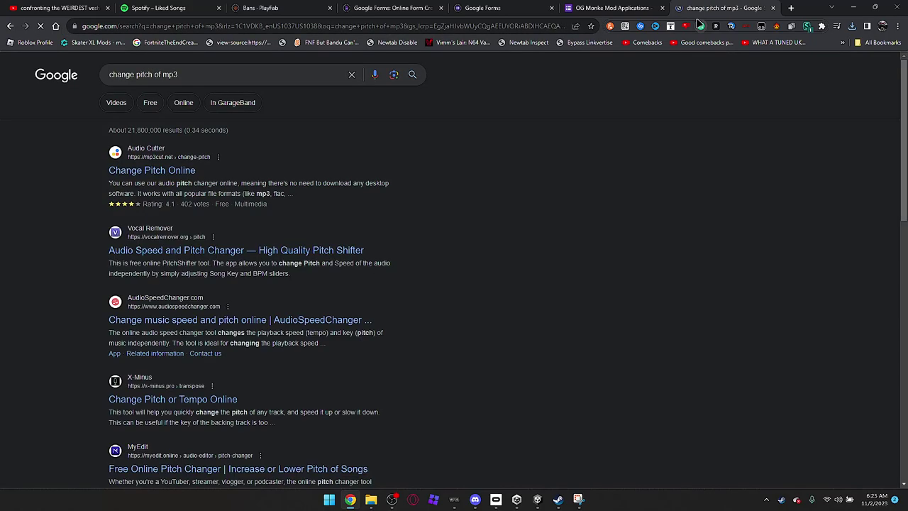
{"action": "left_click", "coordinate": [370, 499]}
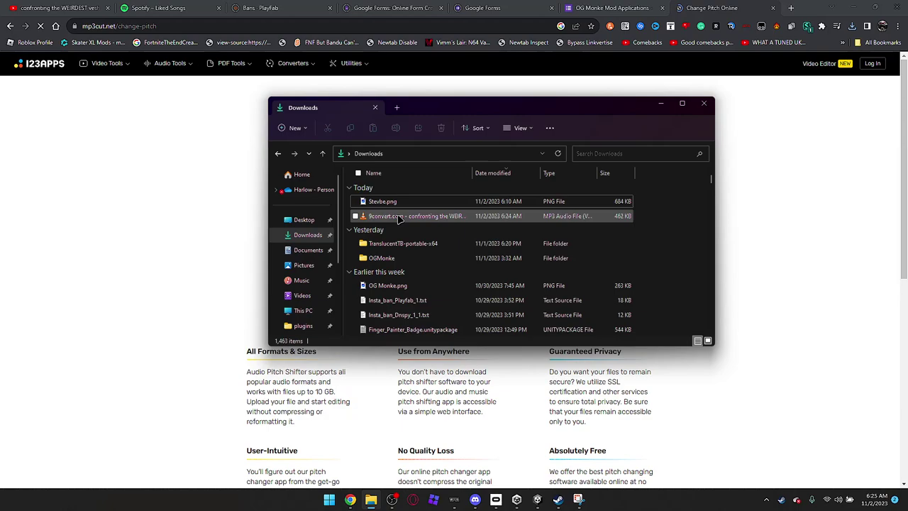
- Load the downloaded MP3 into the pitch changer and play it from about 00:08.5
{"action": "left_click_drag", "start_coordinate": [399, 219], "coordinate": [211, 254]}
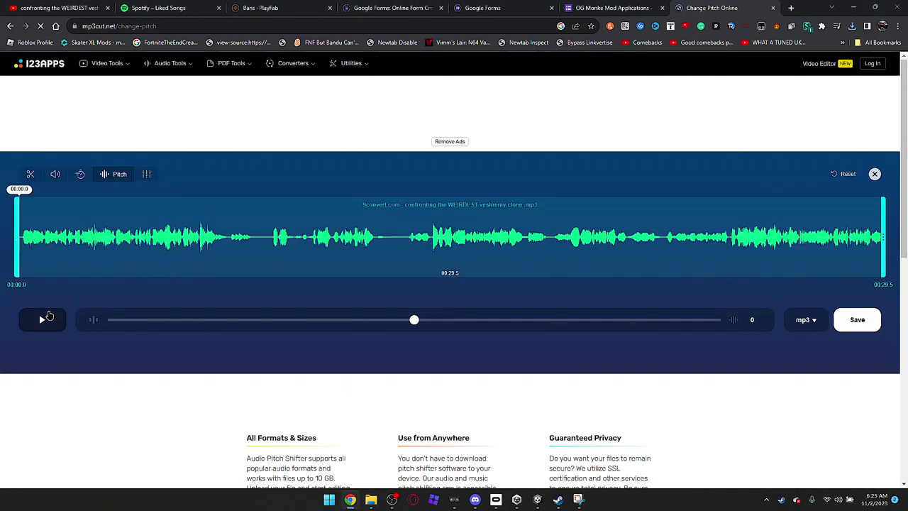
{"action": "left_click", "coordinate": [49, 316]}
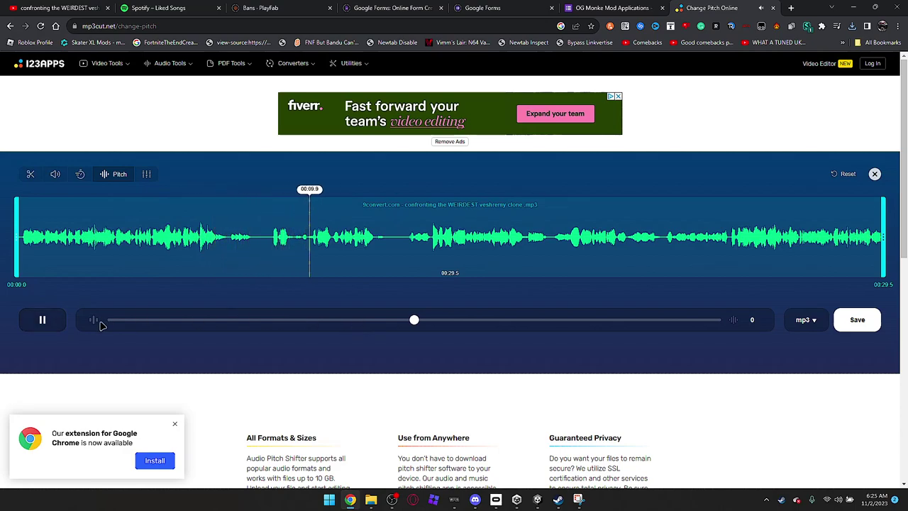
{"action": "key", "text": "space"}
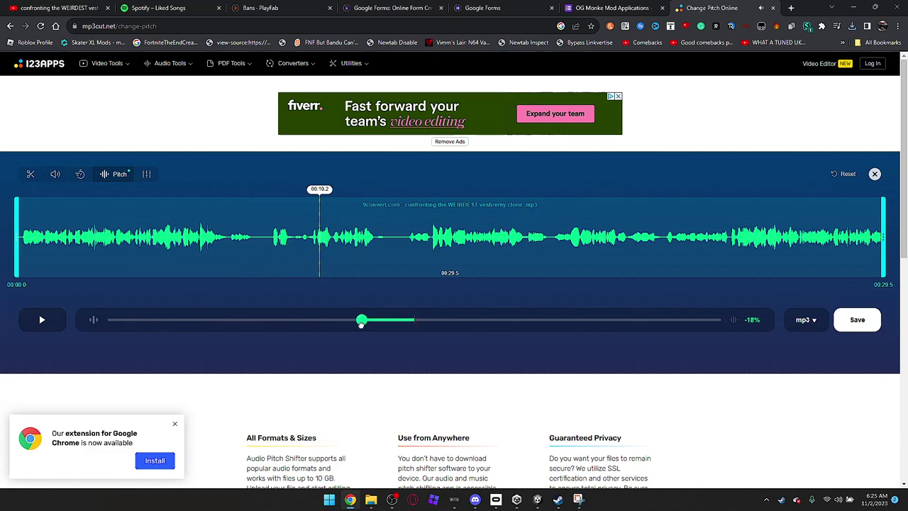
{"action": "left_click", "coordinate": [270, 241]}
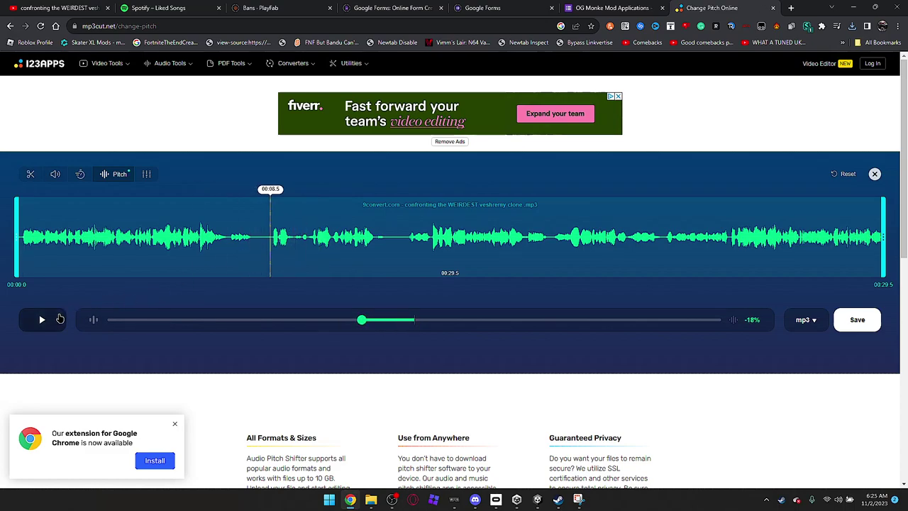
{"action": "left_click", "coordinate": [60, 319]}
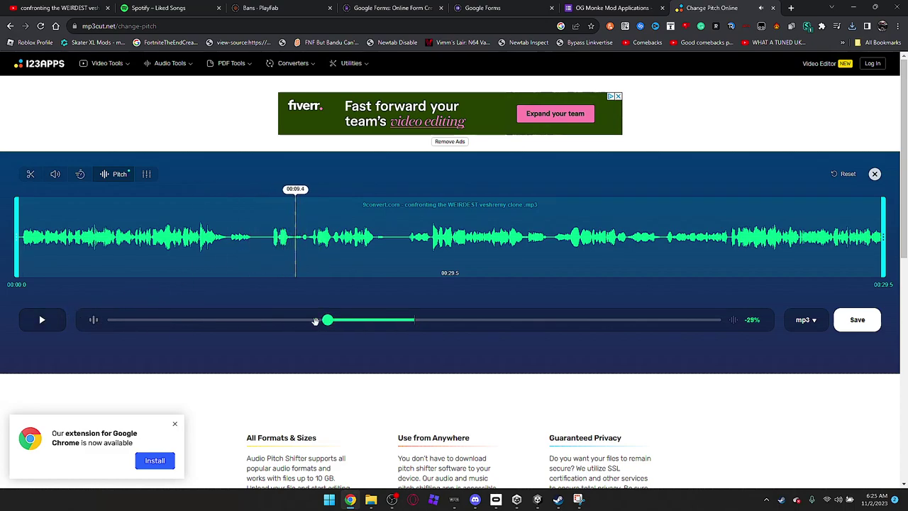
{"action": "key", "text": "space"}
{"action": "left_click", "coordinate": [271, 245]}
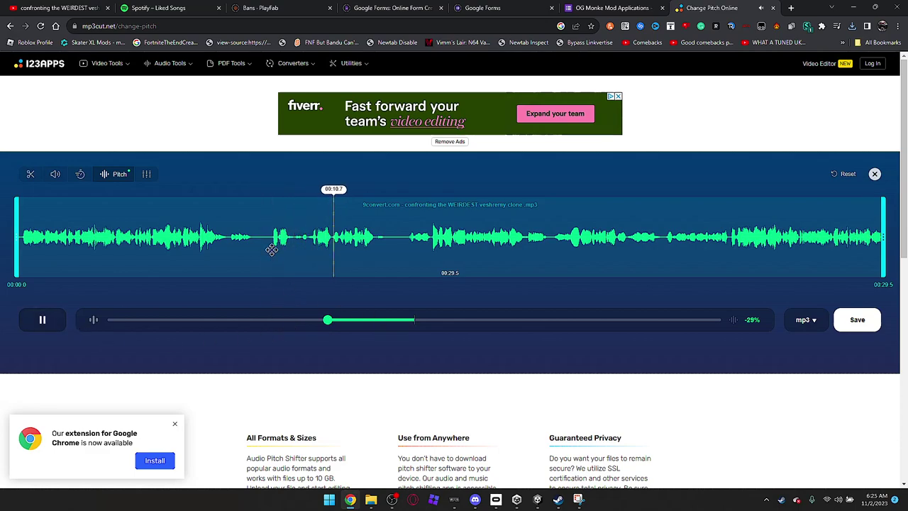
{"action": "left_click", "coordinate": [271, 247]}
- Lower the pitch to -42%, -57%, then -62%, replaying the passage after each change
{"action": "left_click", "coordinate": [288, 320]}
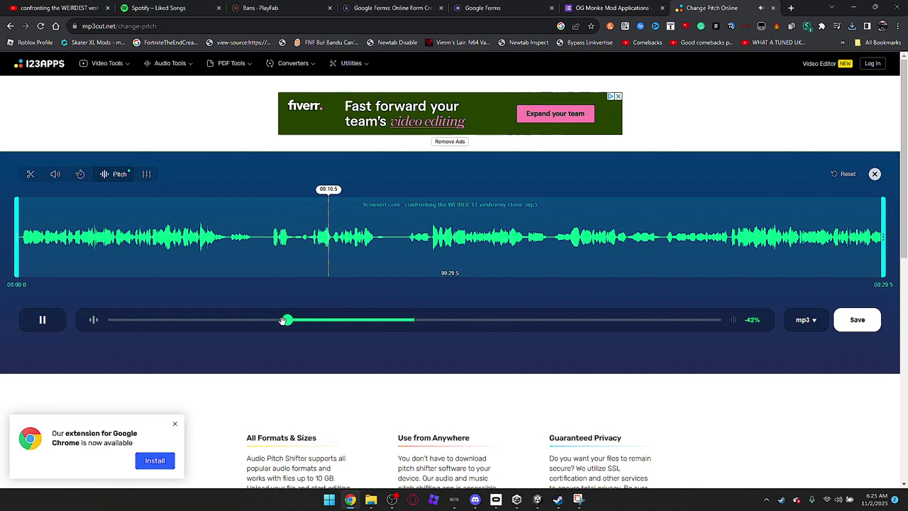
{"action": "left_click", "coordinate": [272, 251]}
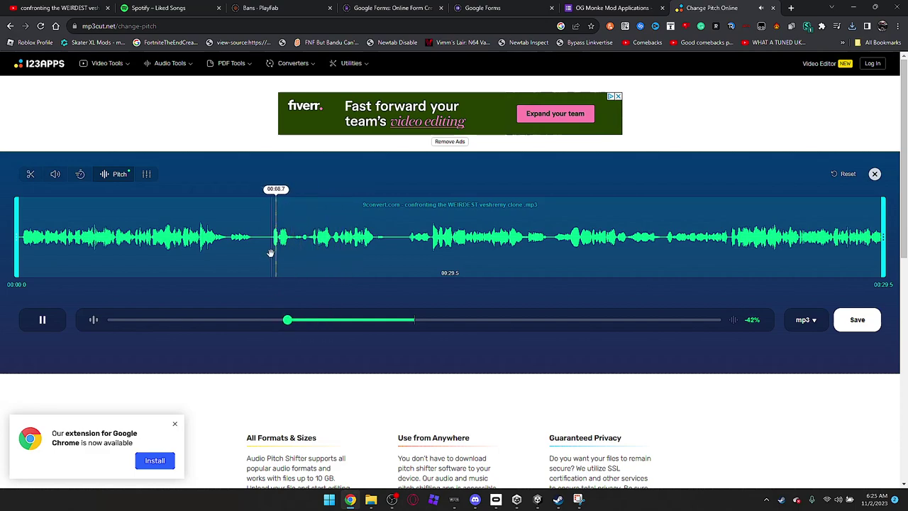
{"action": "left_click", "coordinate": [241, 320]}
{"action": "left_click", "coordinate": [271, 242]}
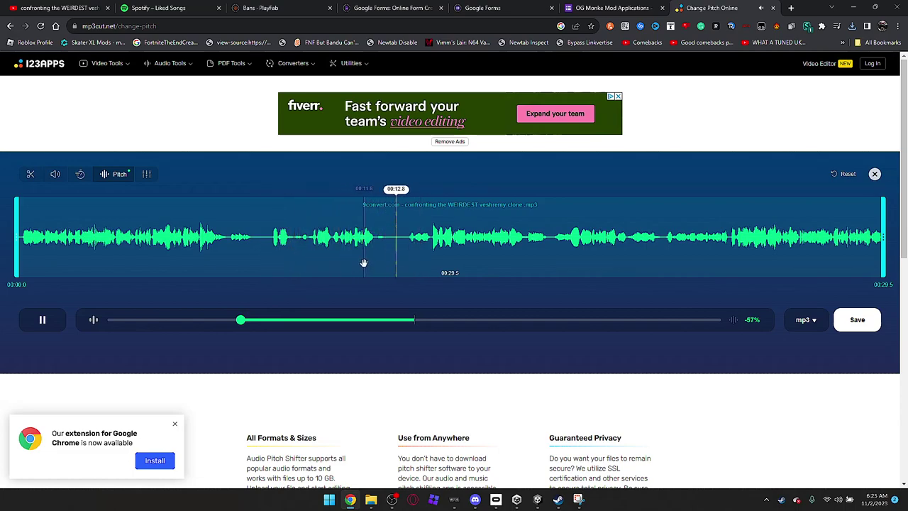
{"action": "left_click", "coordinate": [225, 320]}
{"action": "left_click", "coordinate": [408, 242]}
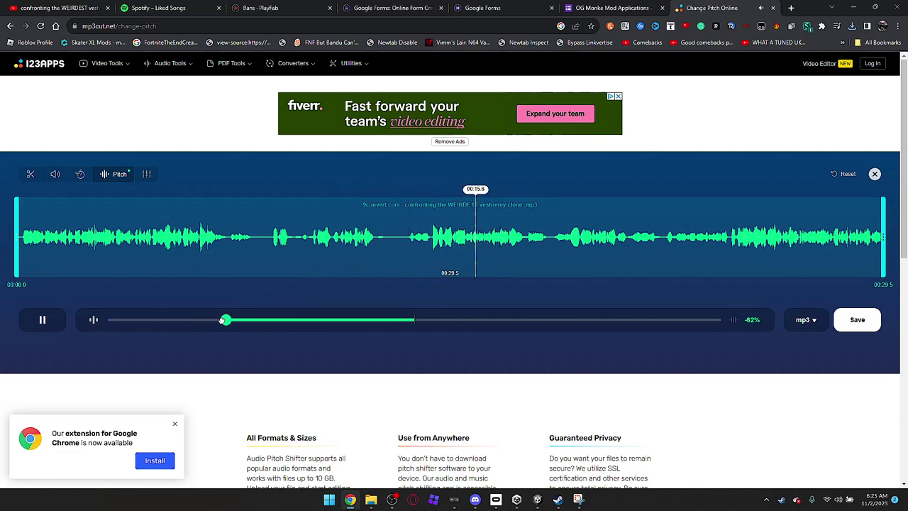
{"action": "left_click", "coordinate": [402, 254]}
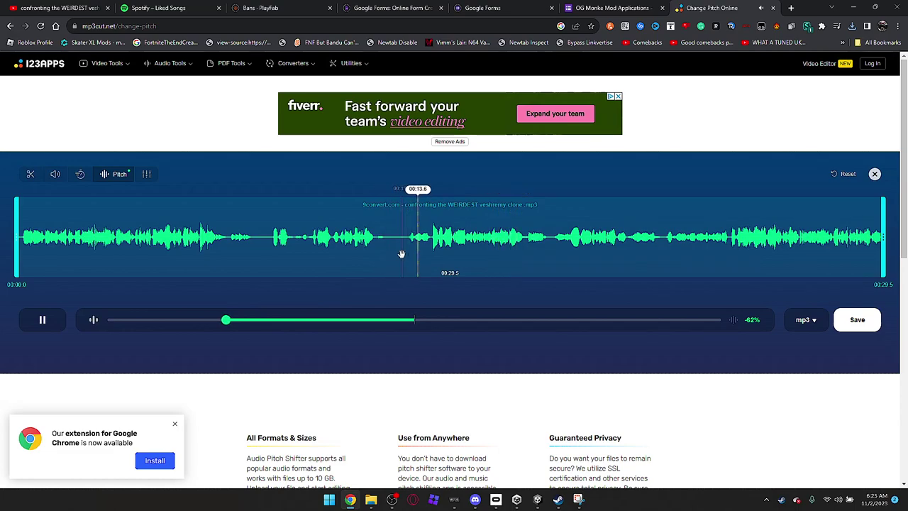
{"action": "left_click", "coordinate": [41, 323]}
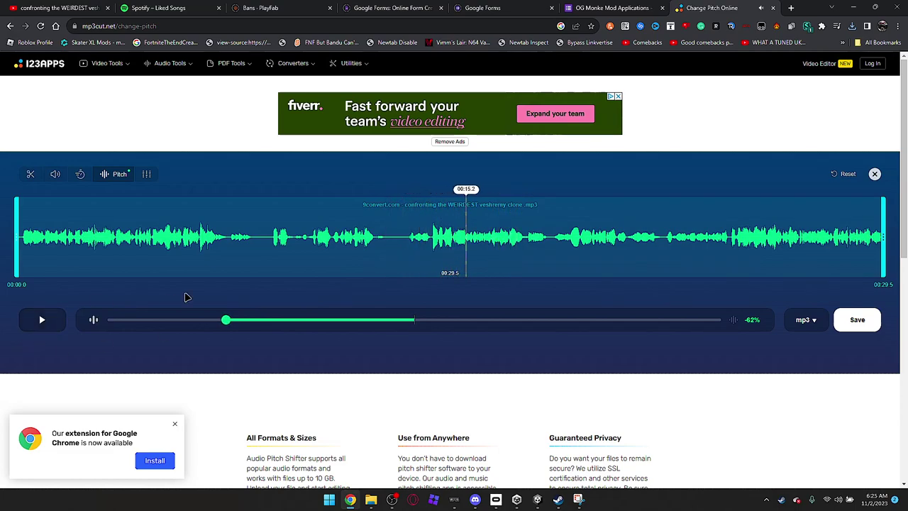
- Raise the pitch back close to unchanged and play the audio from the start
{"action": "left_click_drag", "start_coordinate": [213, 321], "coordinate": [403, 322]}
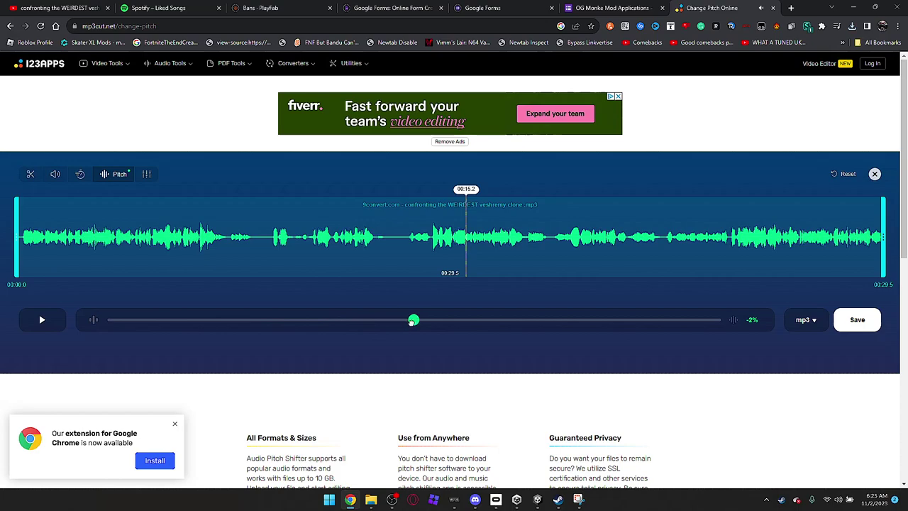
{"action": "left_click", "coordinate": [21, 250]}
{"action": "left_click", "coordinate": [42, 319]}
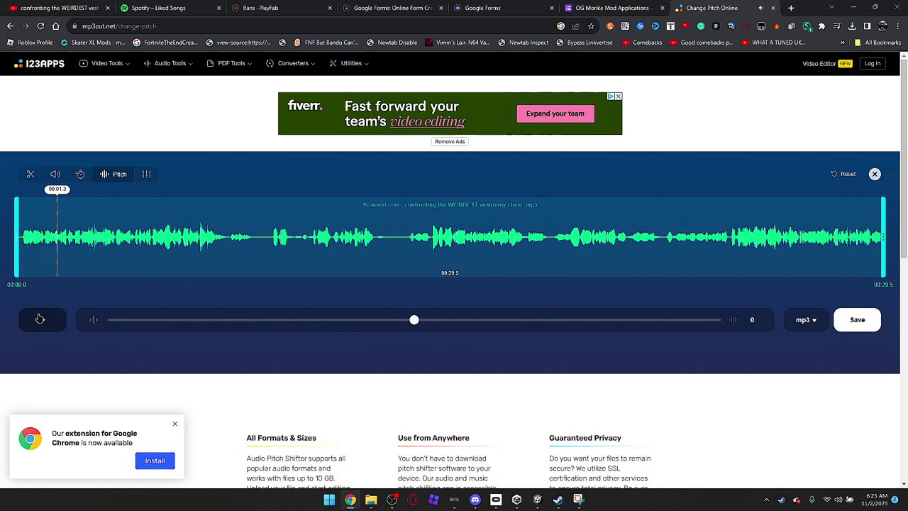
{"action": "scroll", "coordinate": [61, 367], "scroll_direction": "down", "scroll_amount": 5}
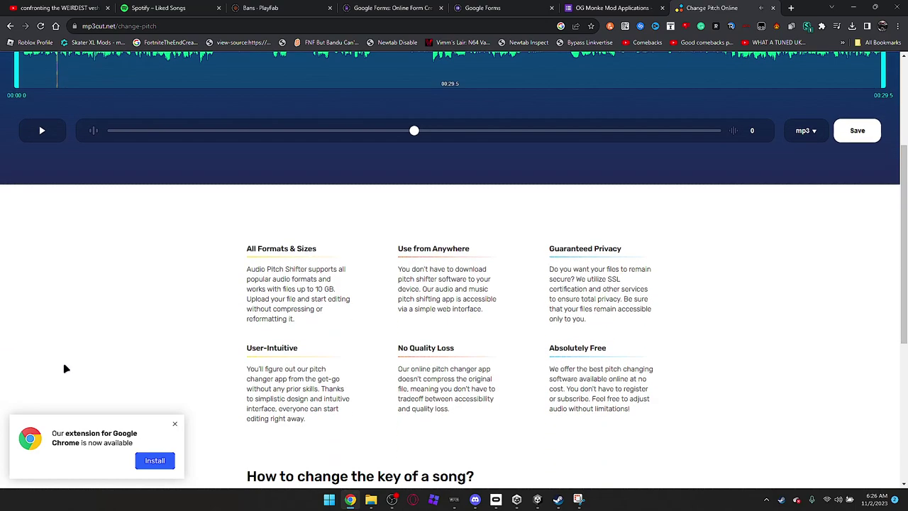
{"action": "scroll", "coordinate": [65, 368], "scroll_direction": "up", "scroll_amount": 5}
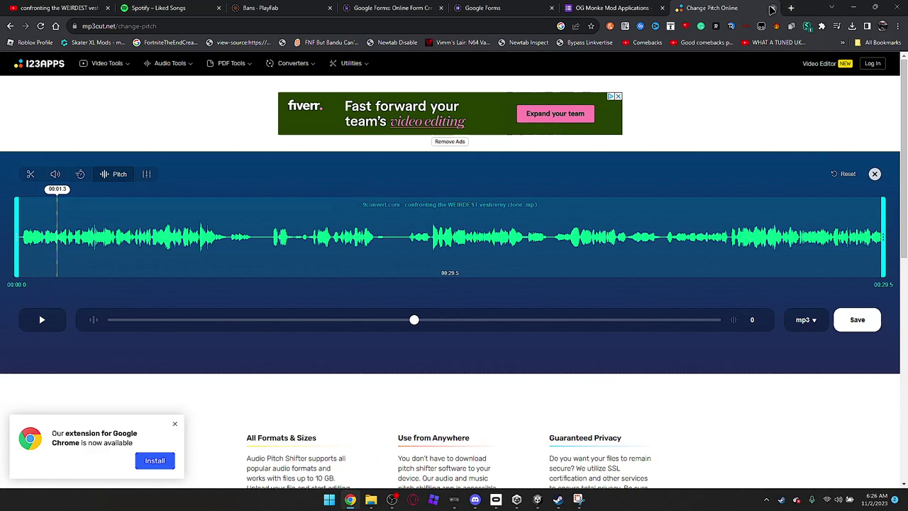
- Close the pitch changer and scroll down to the clone video's comments
{"action": "left_click", "coordinate": [772, 8]}
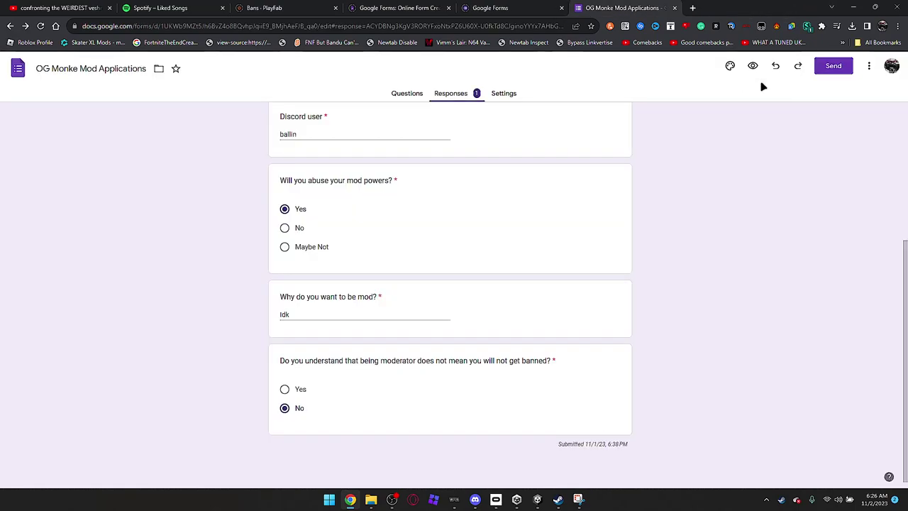
{"action": "scroll", "coordinate": [750, 165], "scroll_direction": "up", "scroll_amount": 3}
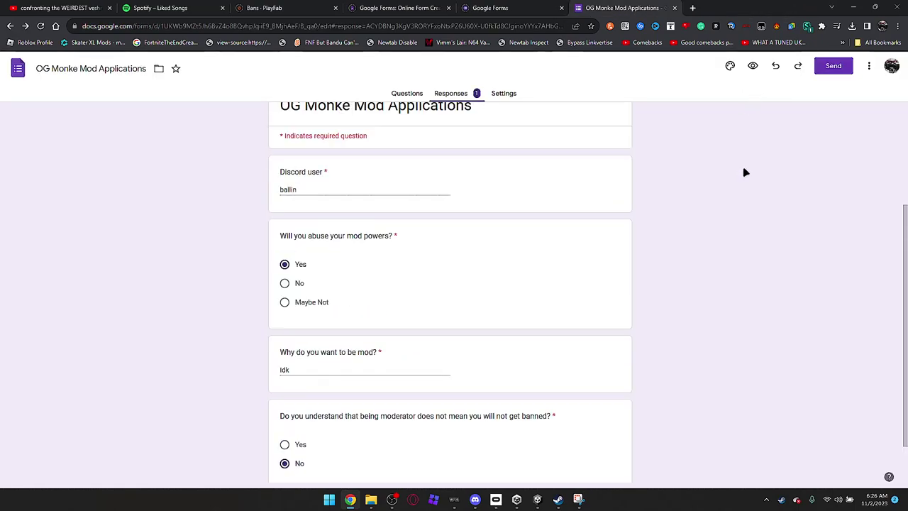
{"action": "left_click", "coordinate": [3, 5]}
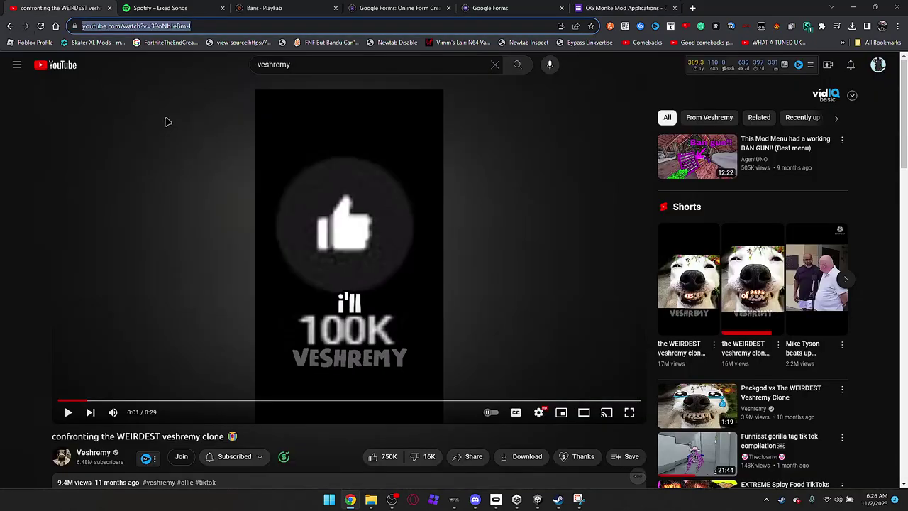
{"action": "scroll", "coordinate": [165, 120], "scroll_direction": "down", "scroll_amount": 3}
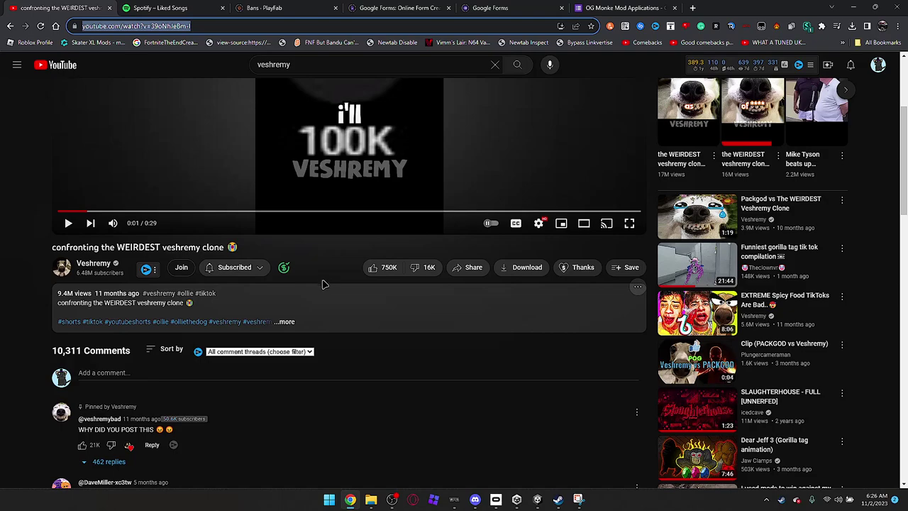
{"action": "scroll", "coordinate": [323, 283], "scroll_direction": "down", "scroll_amount": 1}
- Open the pinned commenter's ollie channel and view its regular Videos list
{"action": "left_click", "coordinate": [118, 326]}
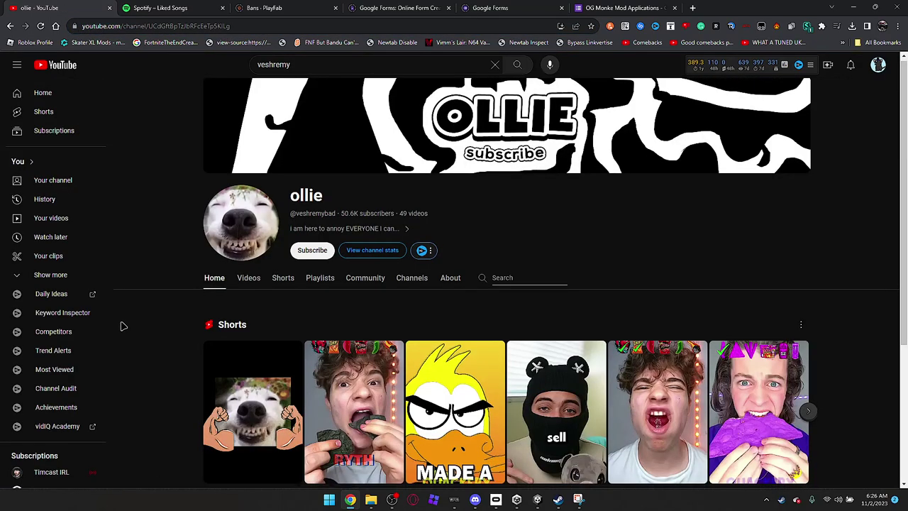
{"action": "scroll", "coordinate": [122, 327], "scroll_direction": "down", "scroll_amount": 1}
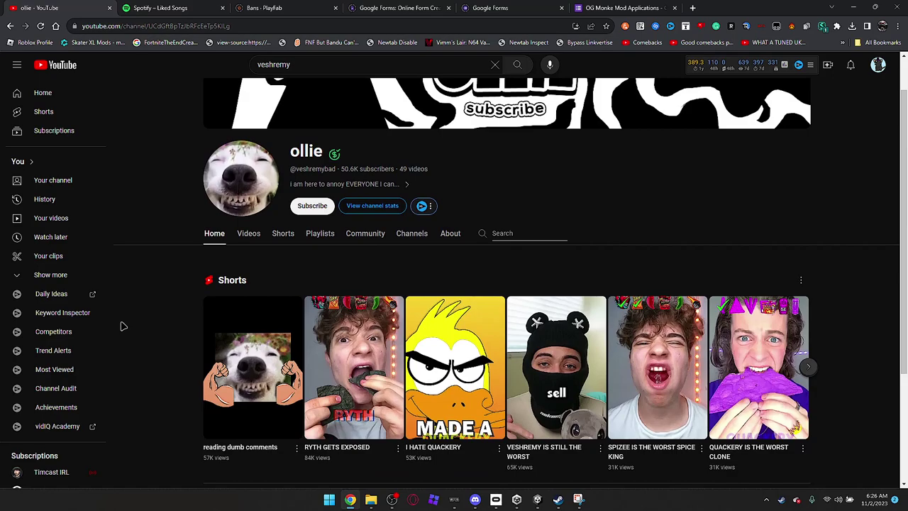
{"action": "left_click", "coordinate": [249, 234]}
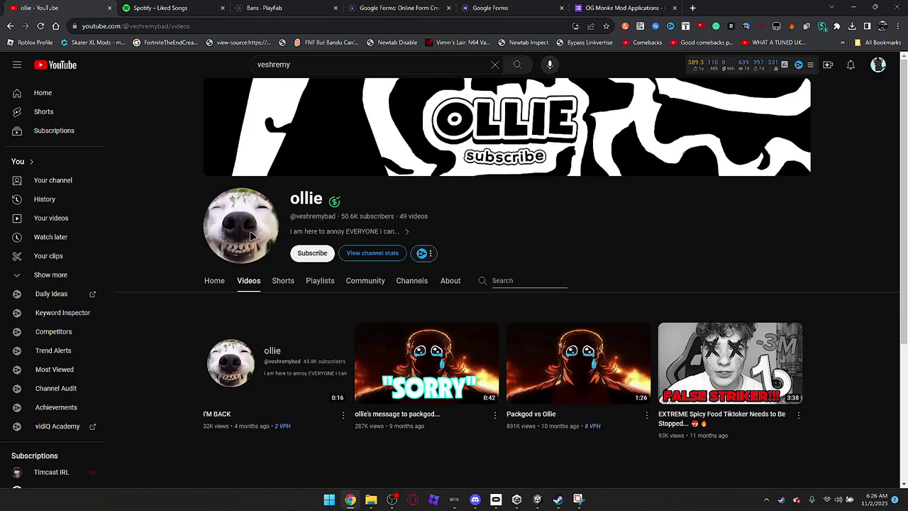
{"action": "scroll", "coordinate": [250, 236], "scroll_direction": "down", "scroll_amount": 3}
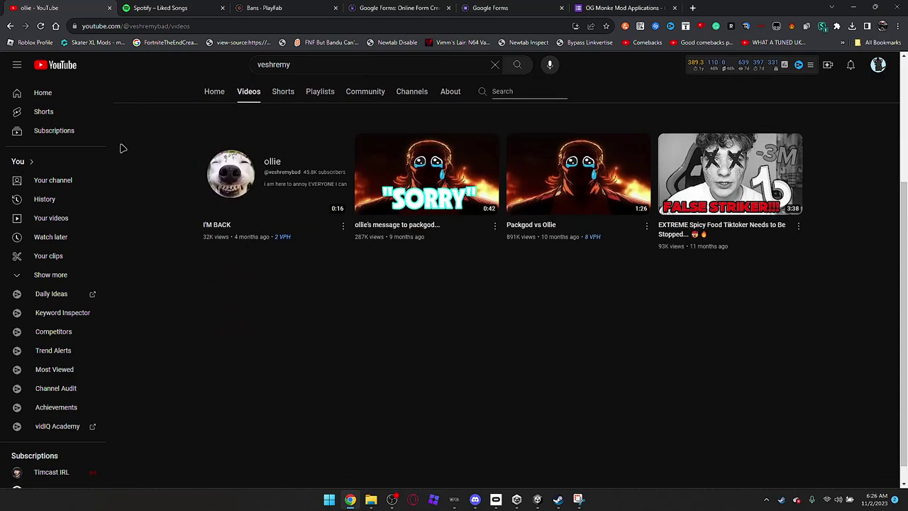
{"action": "scroll", "coordinate": [121, 149], "scroll_direction": "up", "scroll_amount": 3}
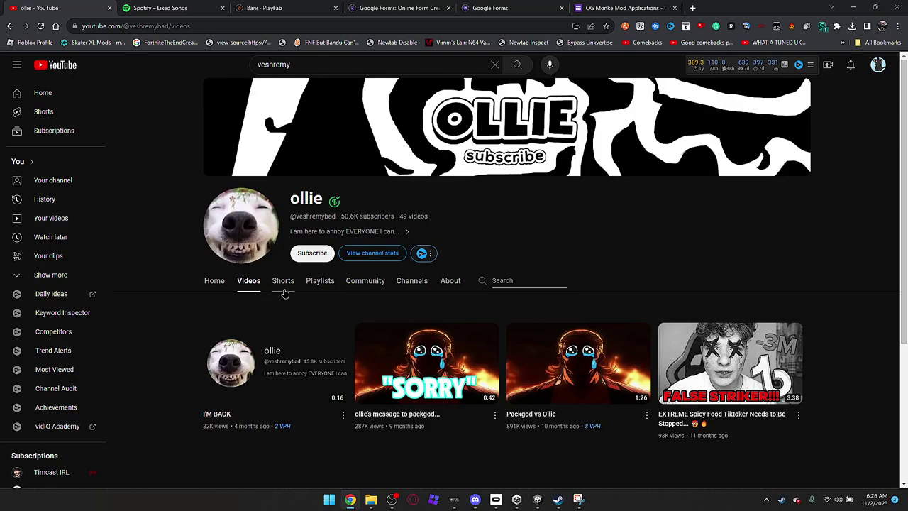
- Show the channel's Shorts and scroll through the grid
{"action": "left_click", "coordinate": [284, 282]}
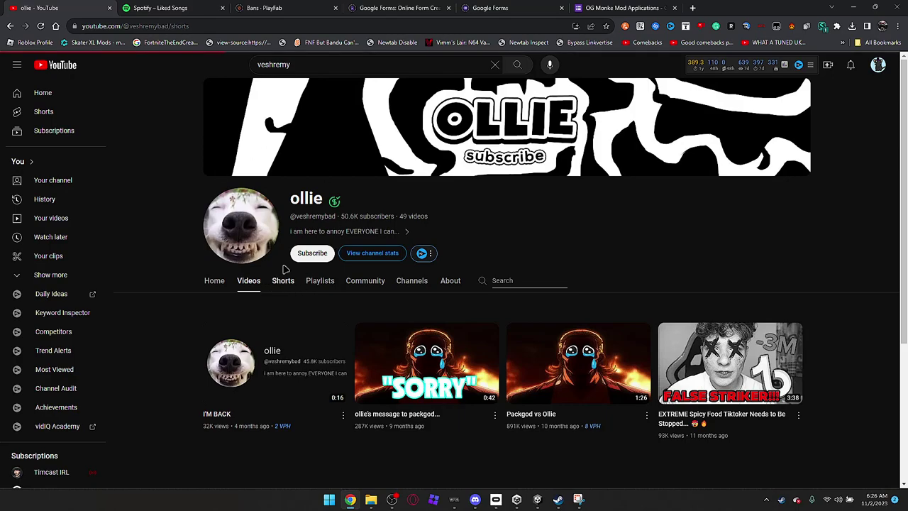
{"action": "scroll", "coordinate": [280, 296], "scroll_direction": "down", "scroll_amount": 10}
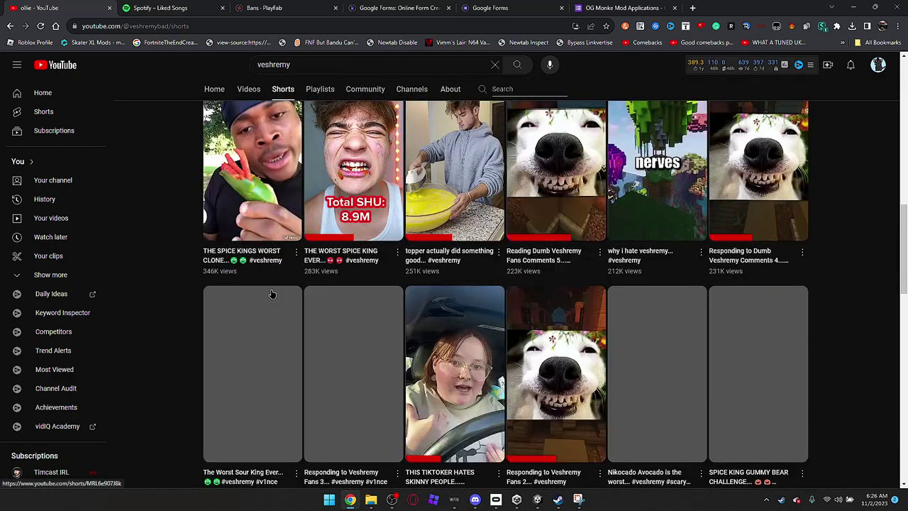
{"action": "scroll", "coordinate": [271, 294], "scroll_direction": "down", "scroll_amount": 3}
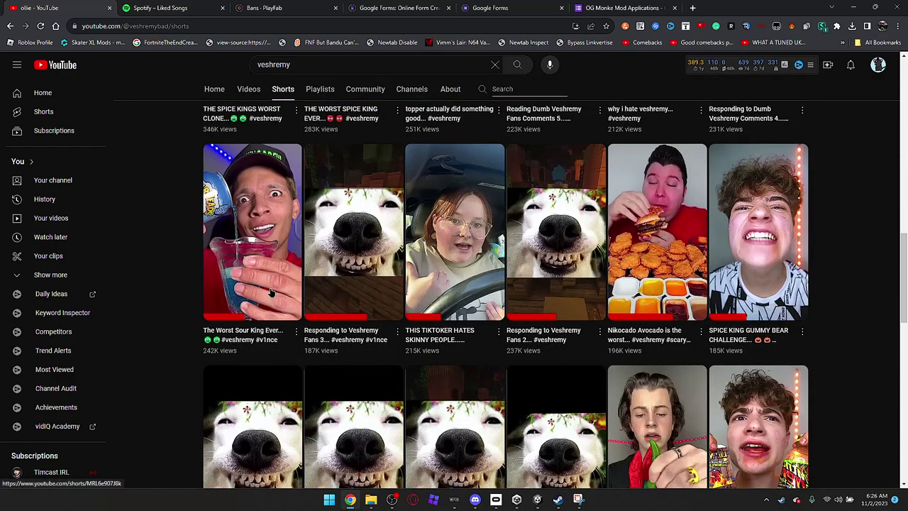
{"action": "scroll", "coordinate": [270, 293], "scroll_direction": "down", "scroll_amount": 3}
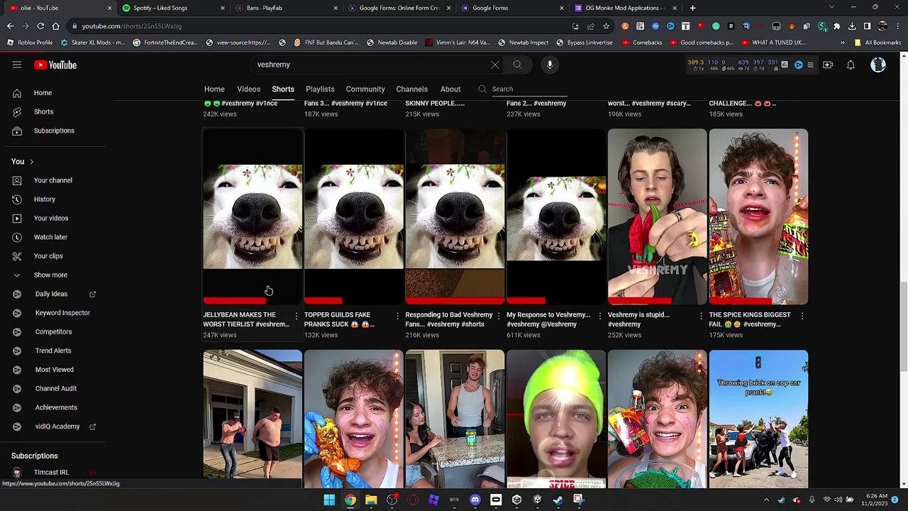
- Watch the JELLYBEAN MAKES THE WORST TIERLIST short, visit its channel, then go back to the clone video
{"action": "left_click", "coordinate": [268, 289]}
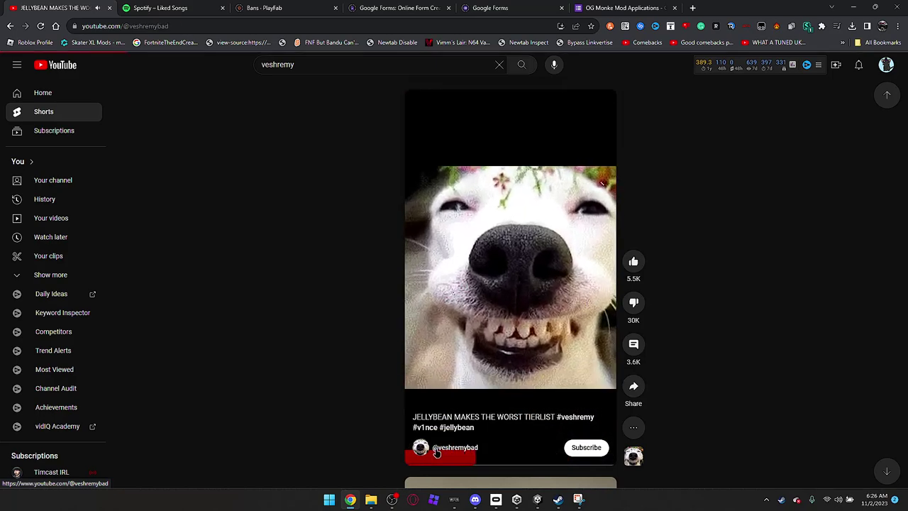
{"action": "left_click", "coordinate": [436, 450]}
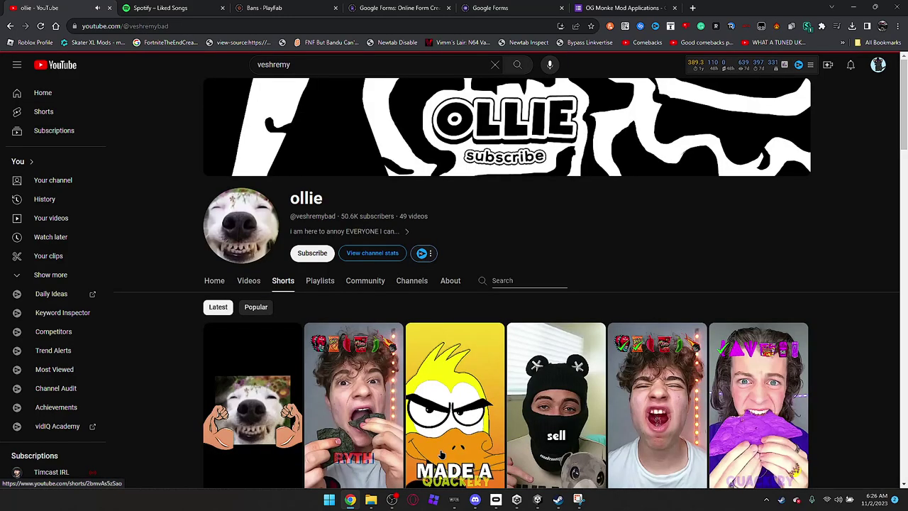
{"action": "left_click", "coordinate": [8, 26]}
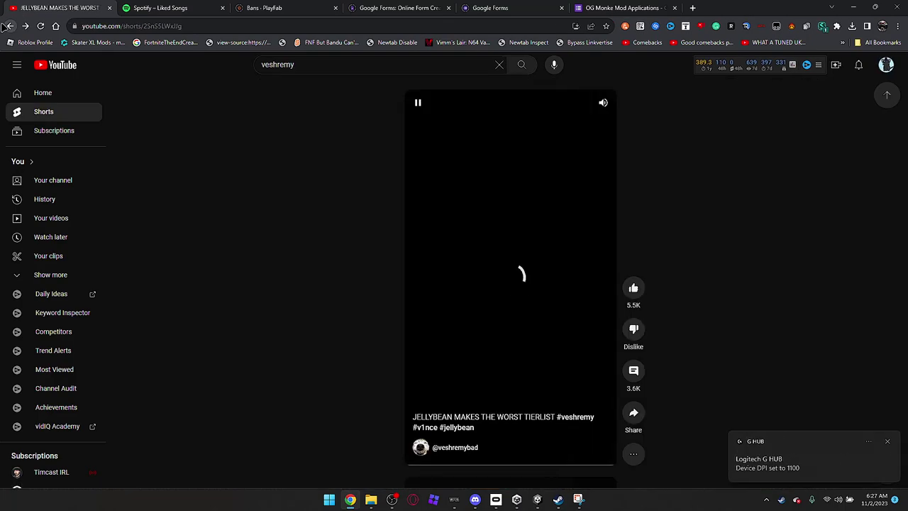
{"action": "left_click", "coordinate": [7, 26]}
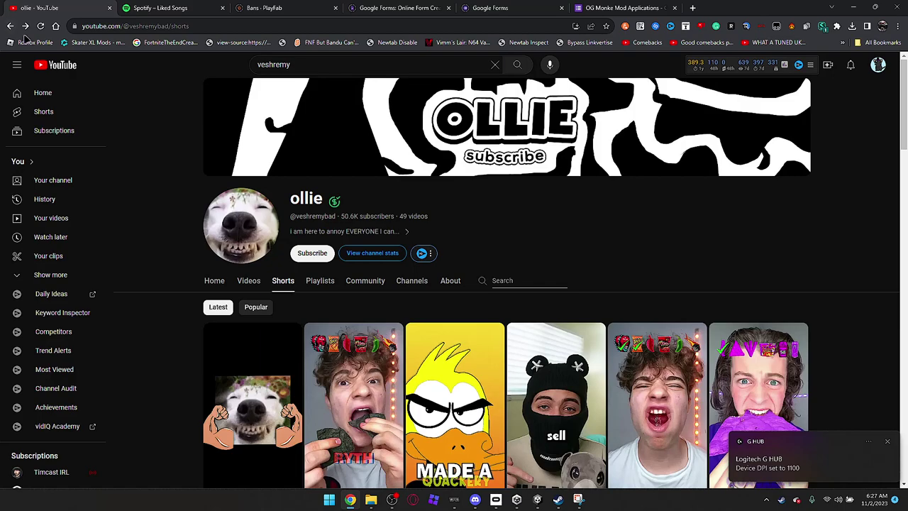
{"action": "left_click", "coordinate": [12, 26]}
{"action": "left_click", "coordinate": [13, 26]}
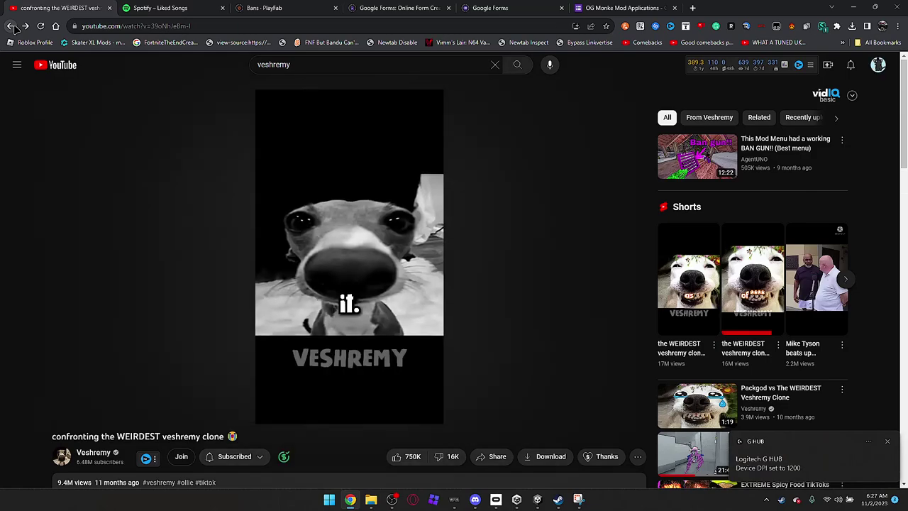
- Go to the YouTube home feed and briefly scroll the recommended videos
{"action": "left_click", "coordinate": [11, 26]}
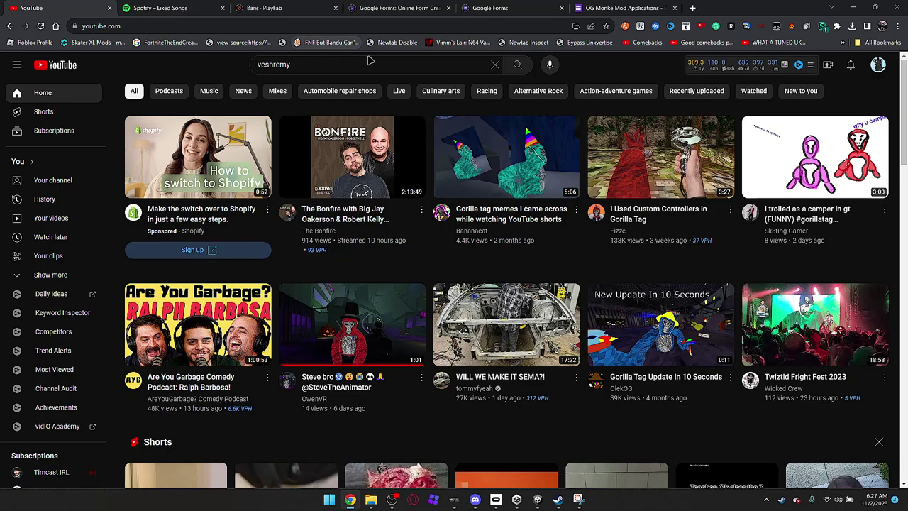
{"action": "scroll", "coordinate": [497, 178], "scroll_direction": "down", "scroll_amount": 2}
{"action": "scroll", "coordinate": [497, 177], "scroll_direction": "up", "scroll_amount": 2}
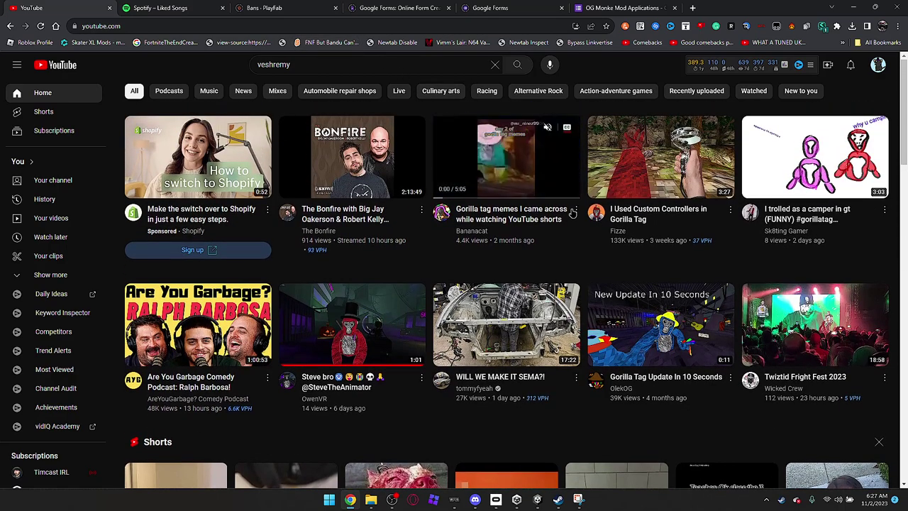